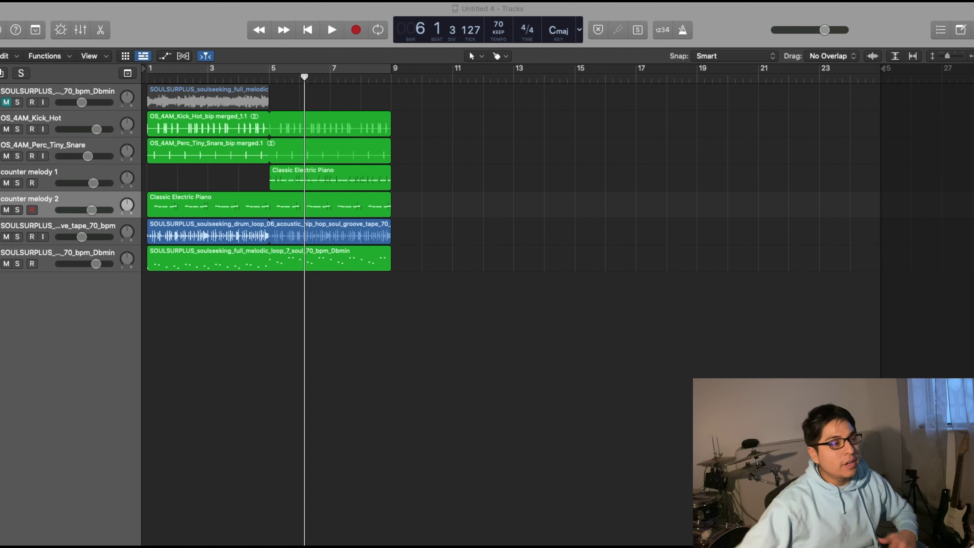
Step: Unmute the original melodic loop on the top track, solo it and play it from the start
click(671, 343)
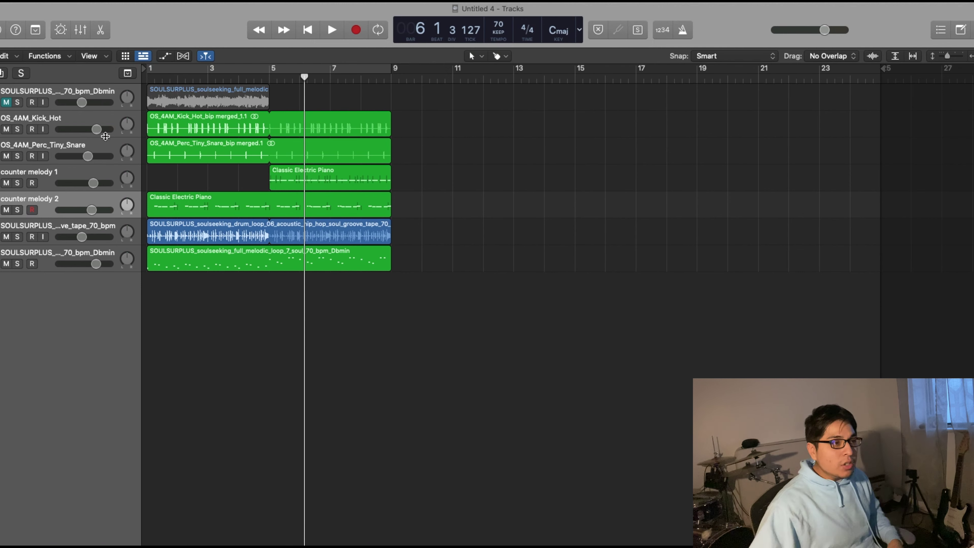
click(49, 99)
click(7, 102)
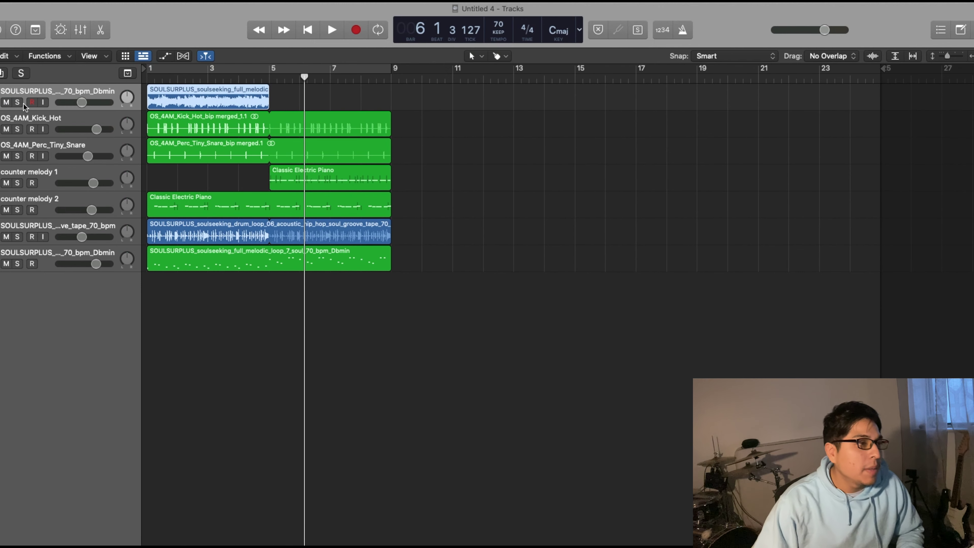
click(18, 102)
key(Return)
key(space)
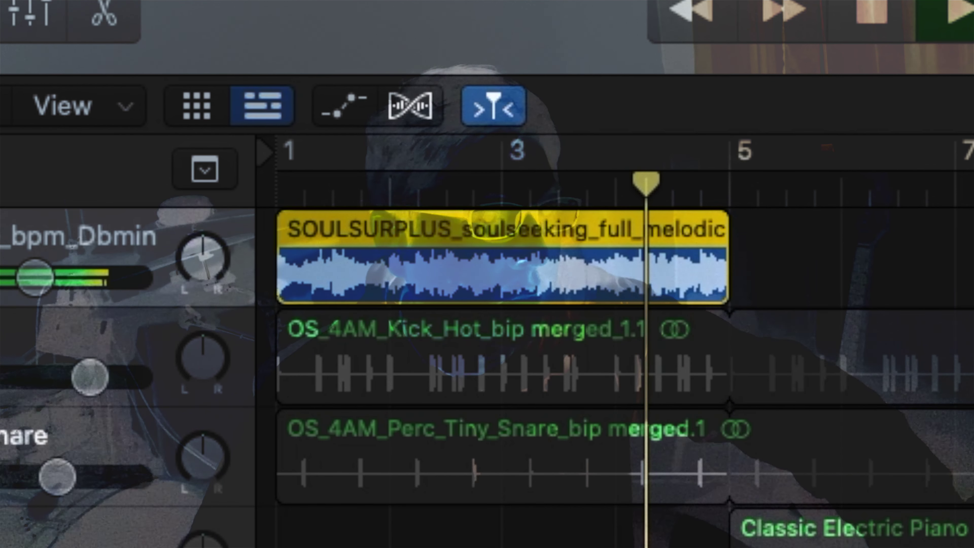
key(space)
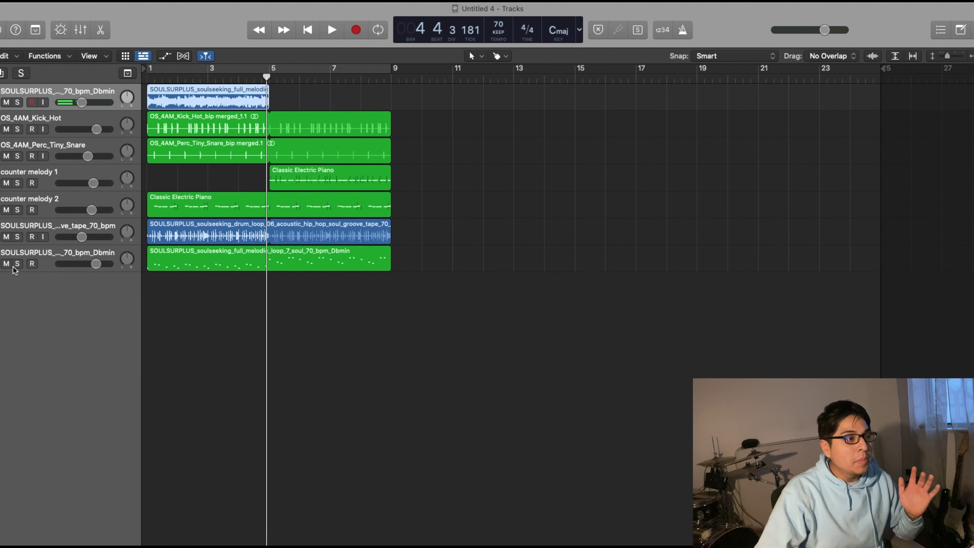
Step: Solo the chopped melodic loop on the bottom sampler track and play it from the start
click(17, 263)
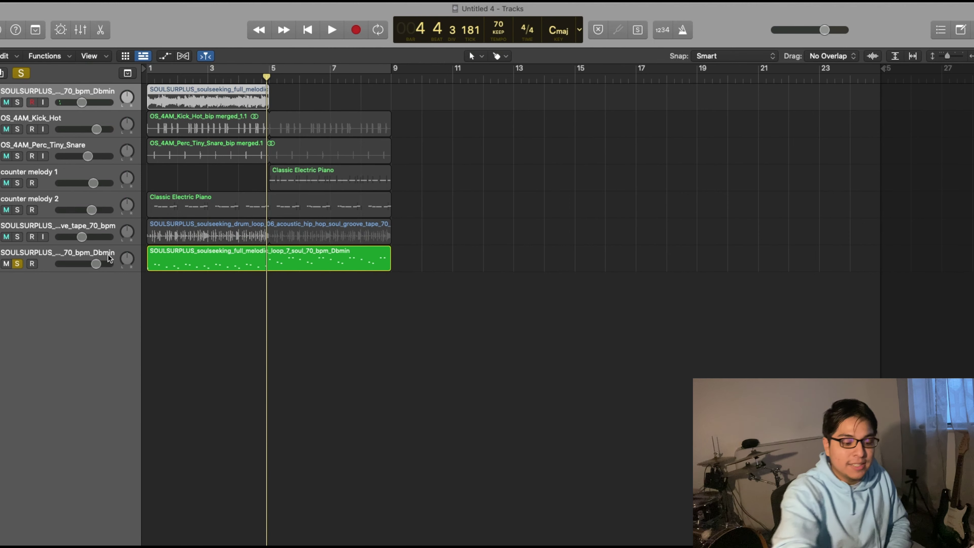
key(Return)
key(space)
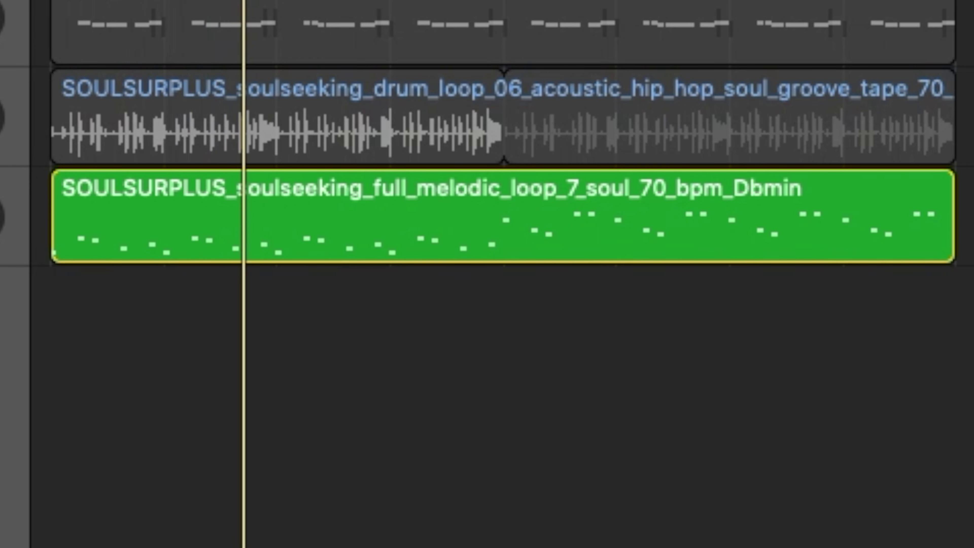
key(.)
key(.)
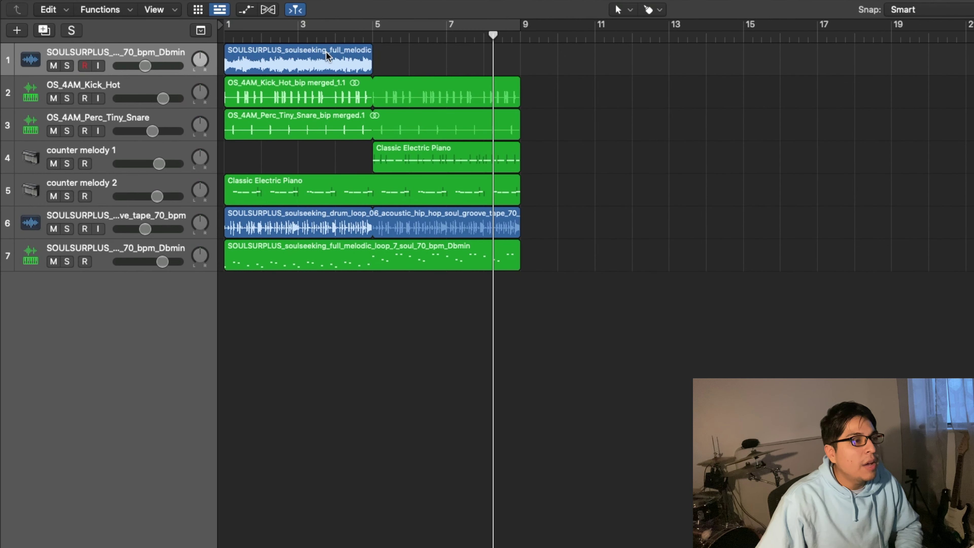
Step: Open the melodic loop in Quick Sampler and switch the sampler from Classic to Slice mode
drag(327, 51, 146, 287)
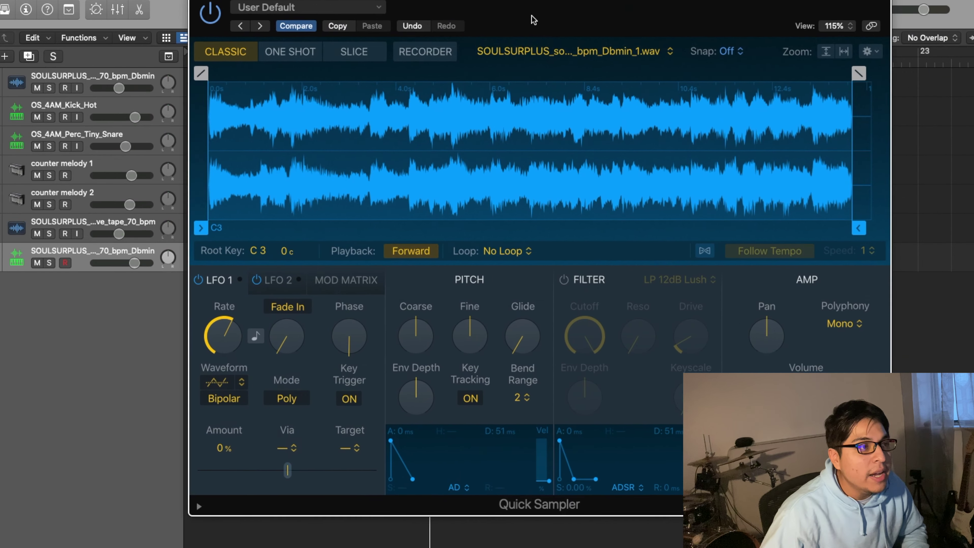
drag(533, 20, 507, 37)
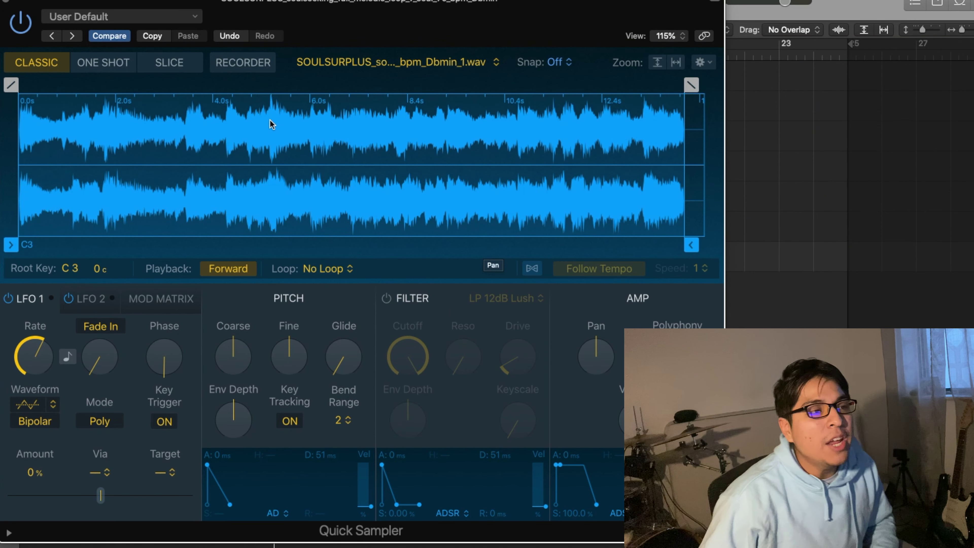
click(111, 65)
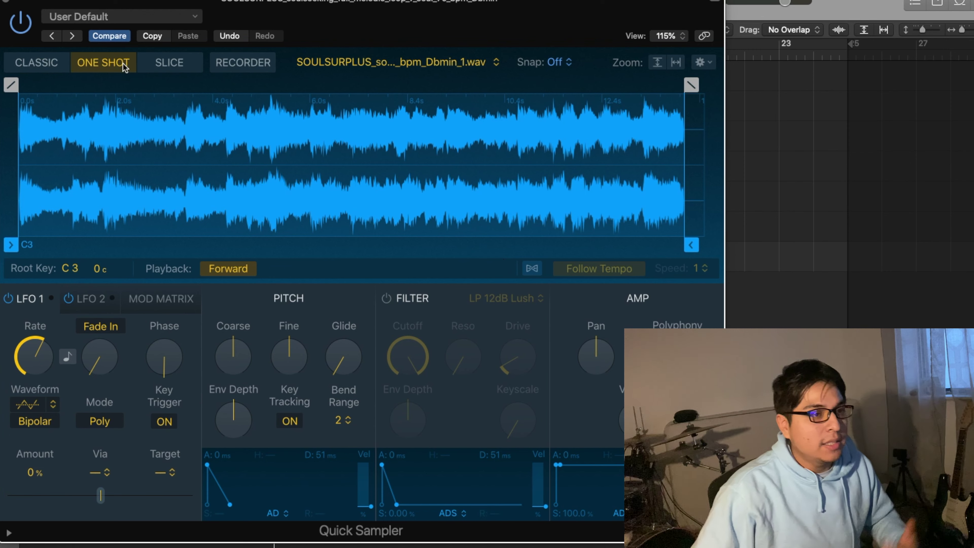
click(171, 67)
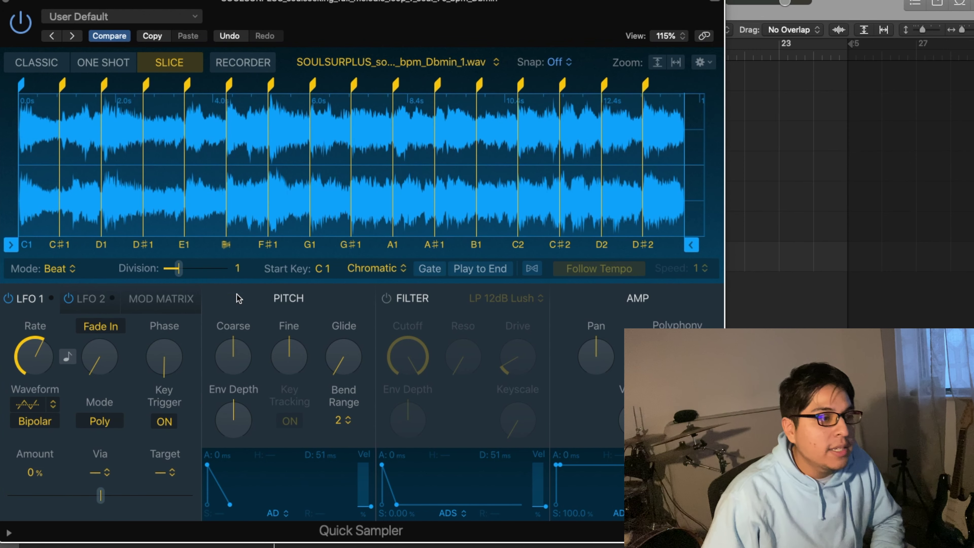
Step: Set the slicing mode to Transient+Note
click(70, 270)
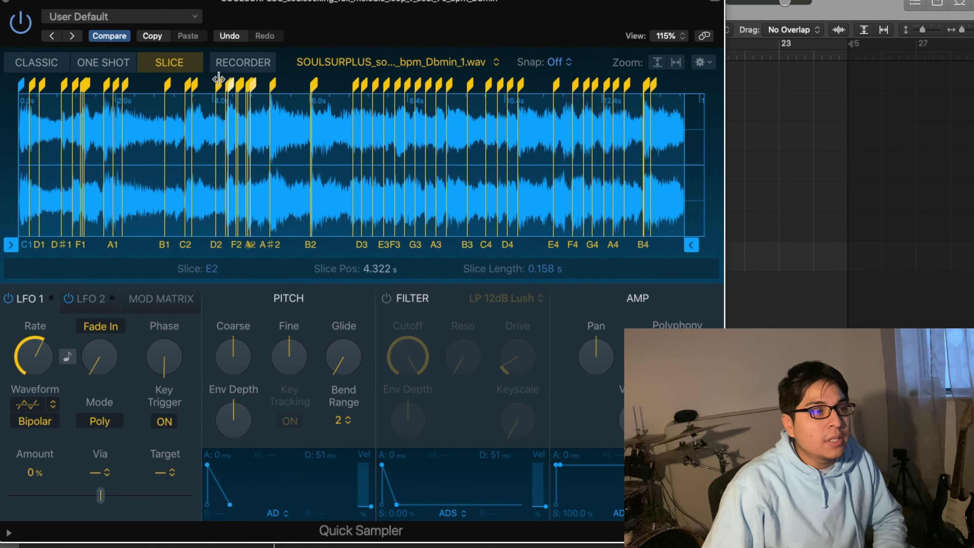
click(85, 270)
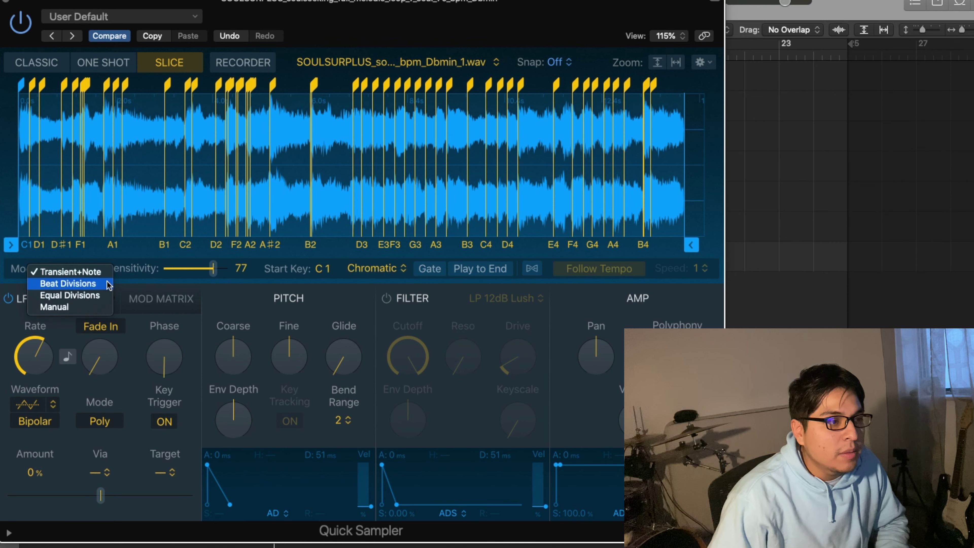
click(67, 269)
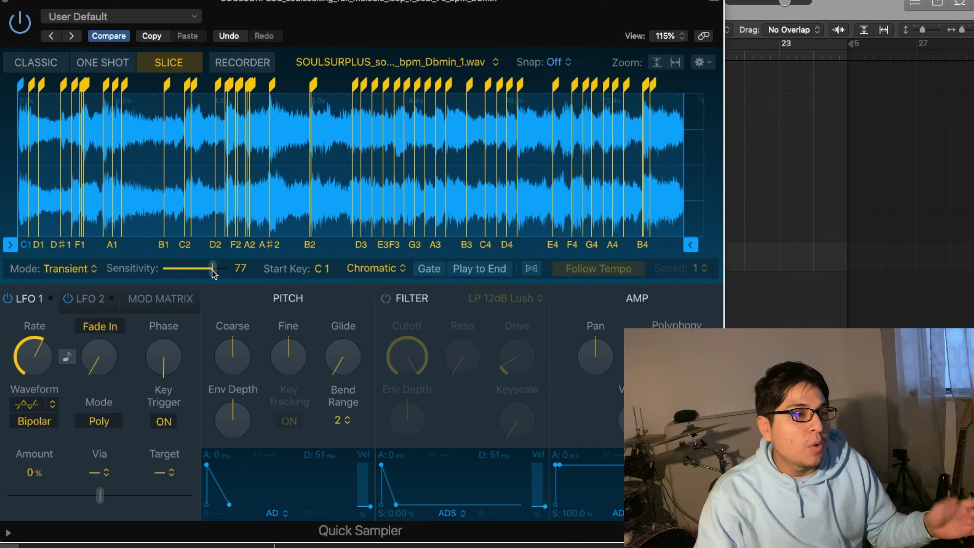
Step: Try transient sensitivities of 31 and 100 for the slices, and set the sensitivity to 50
drag(216, 273, 186, 276)
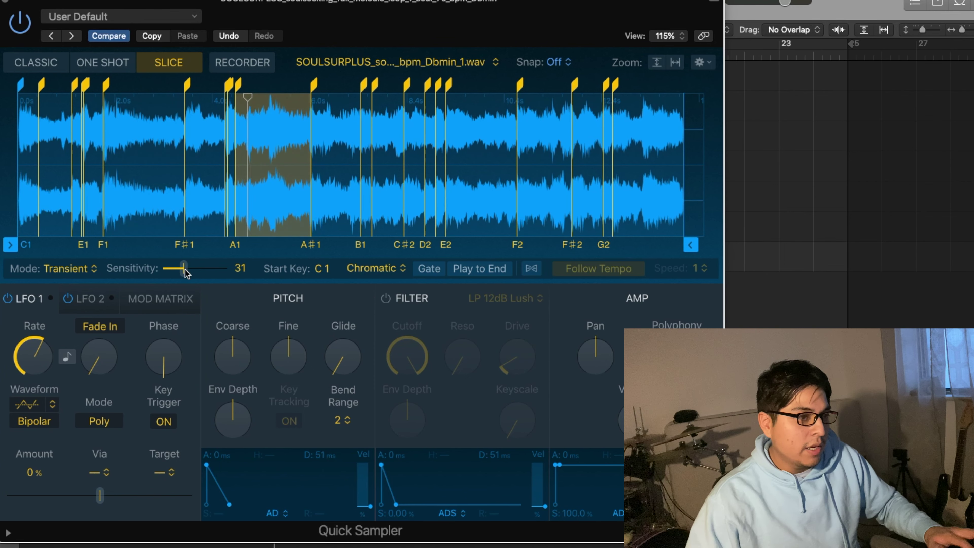
drag(185, 273, 256, 273)
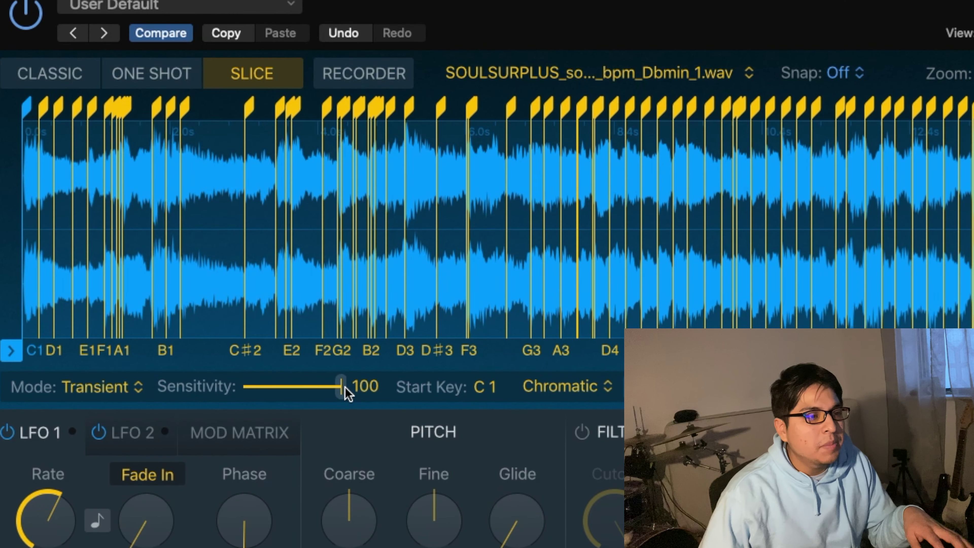
drag(345, 388, 296, 398)
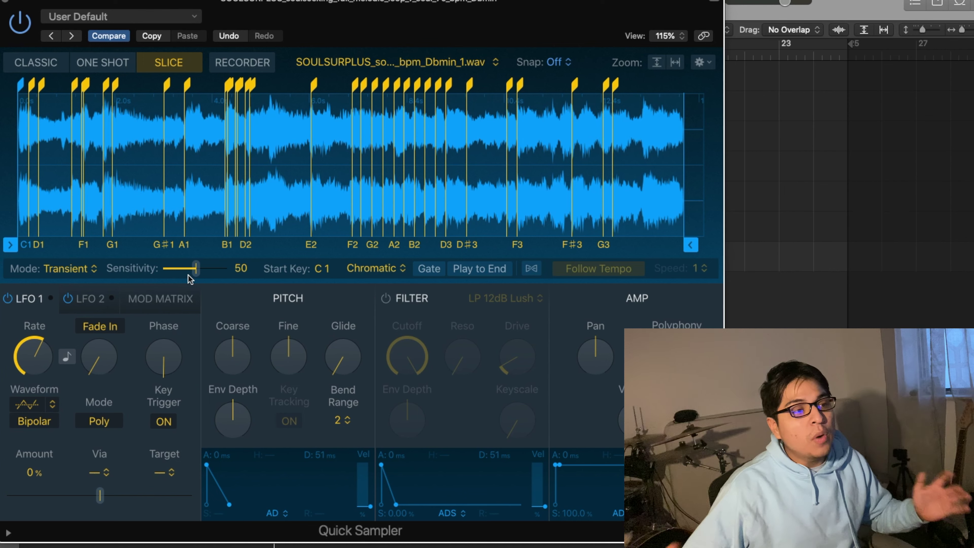
Step: Switch the slicing mode to Beat Divisions, try a 3/16 division and return the division to 1
click(92, 269)
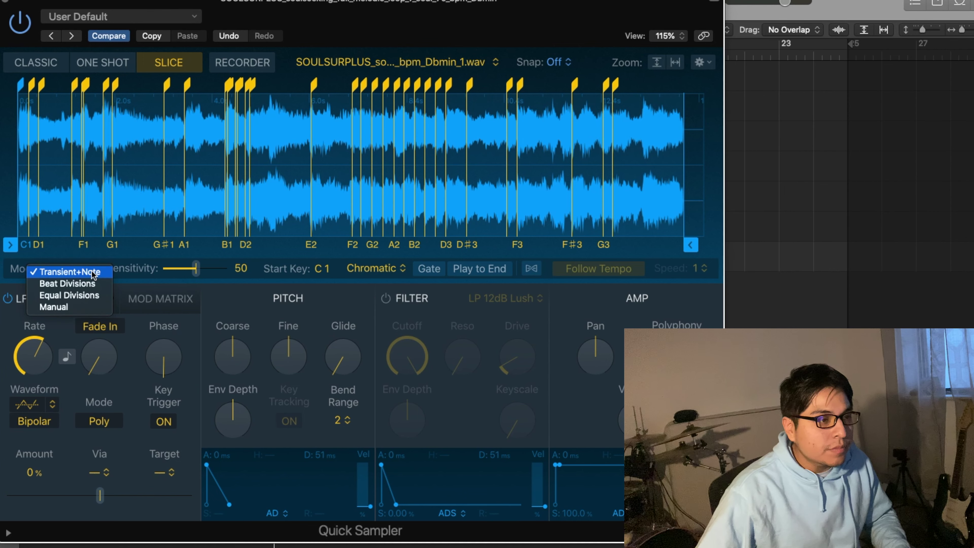
click(95, 285)
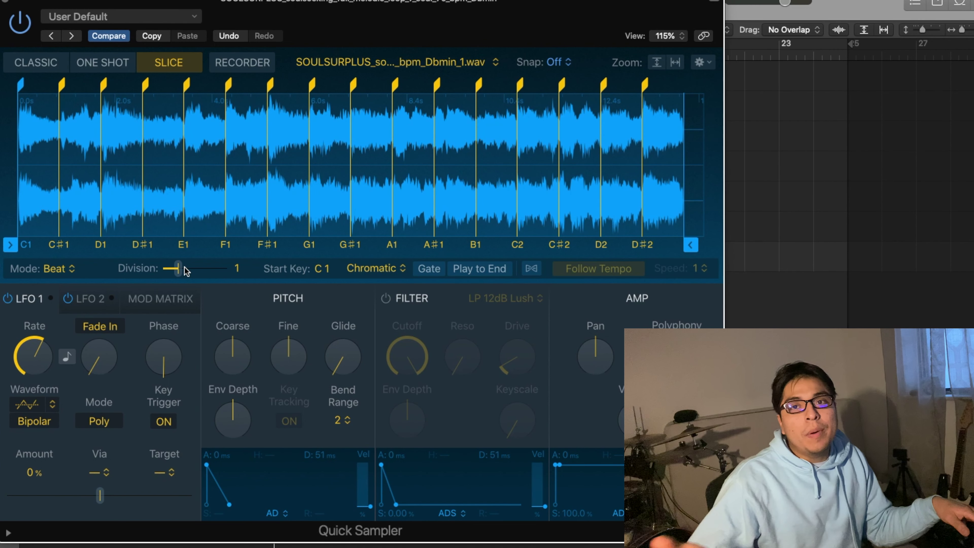
drag(182, 272, 200, 270)
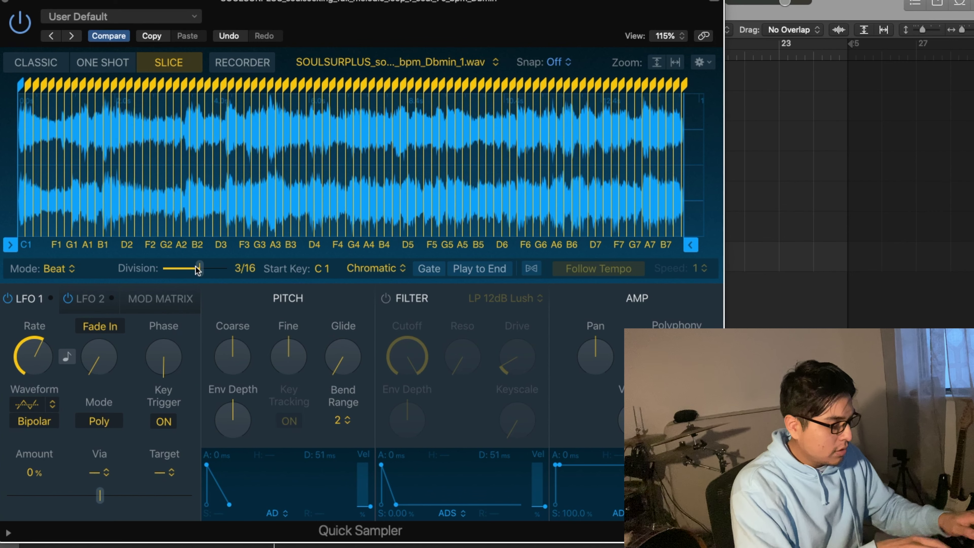
drag(198, 271, 178, 276)
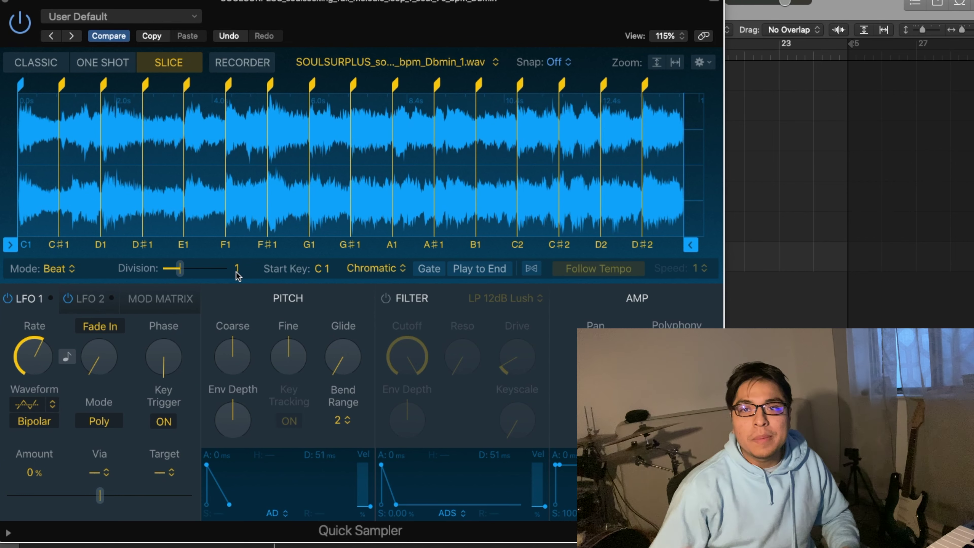
Step: Try the sampler's polyphony at 8 voices and return it to Mono
click(676, 344)
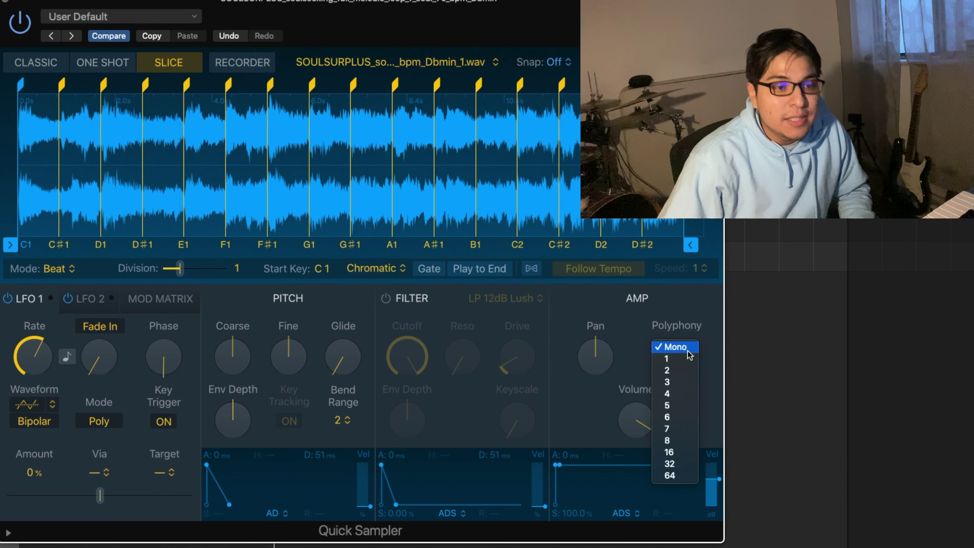
click(687, 349)
click(692, 344)
click(683, 348)
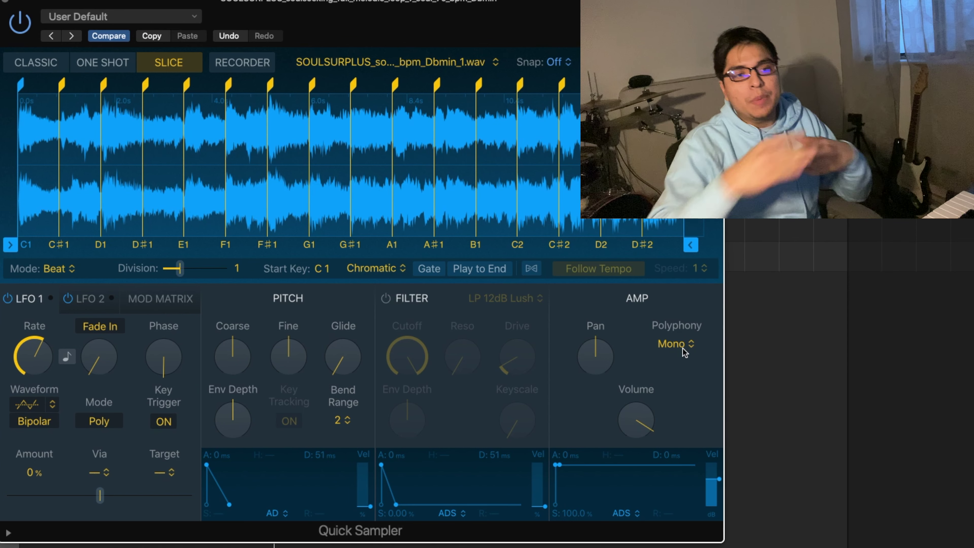
click(682, 348)
click(676, 442)
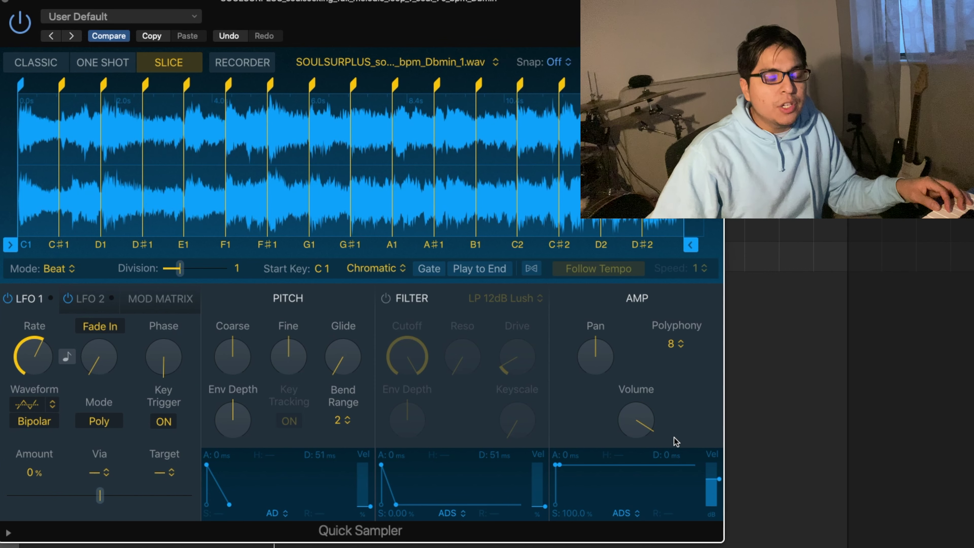
click(675, 343)
click(679, 252)
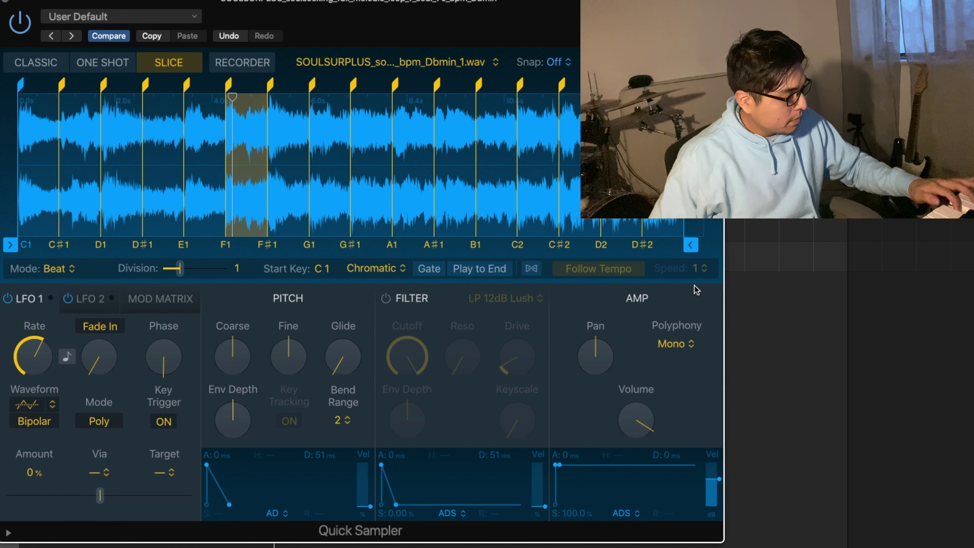
Step: Switch slicing back to Transient+Note, try sensitivity 100, settle on 26, and close Quick Sampler
click(72, 268)
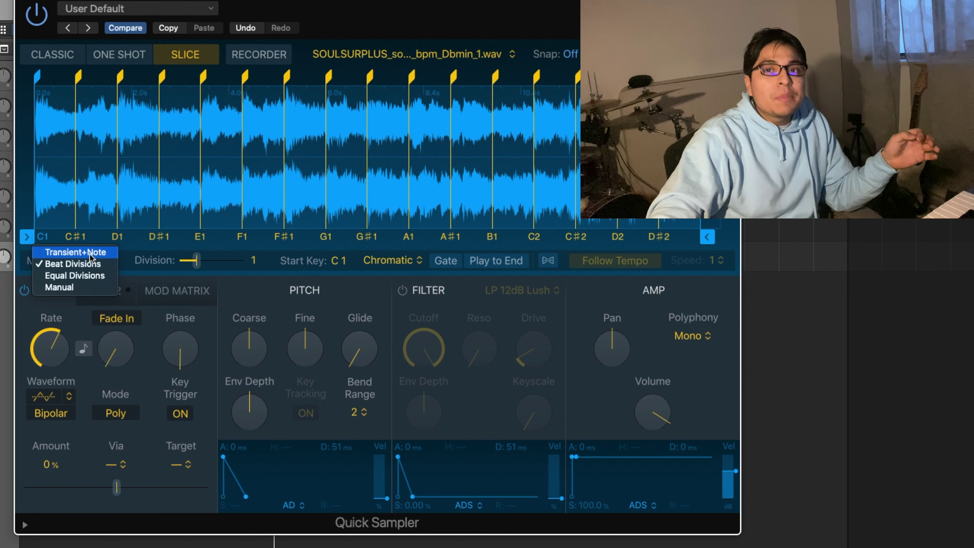
click(89, 253)
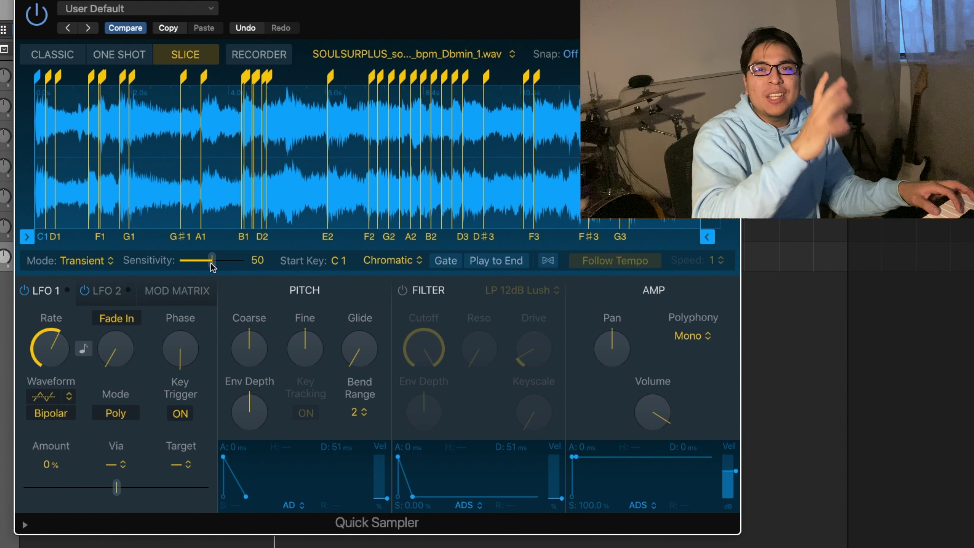
drag(212, 266, 250, 266)
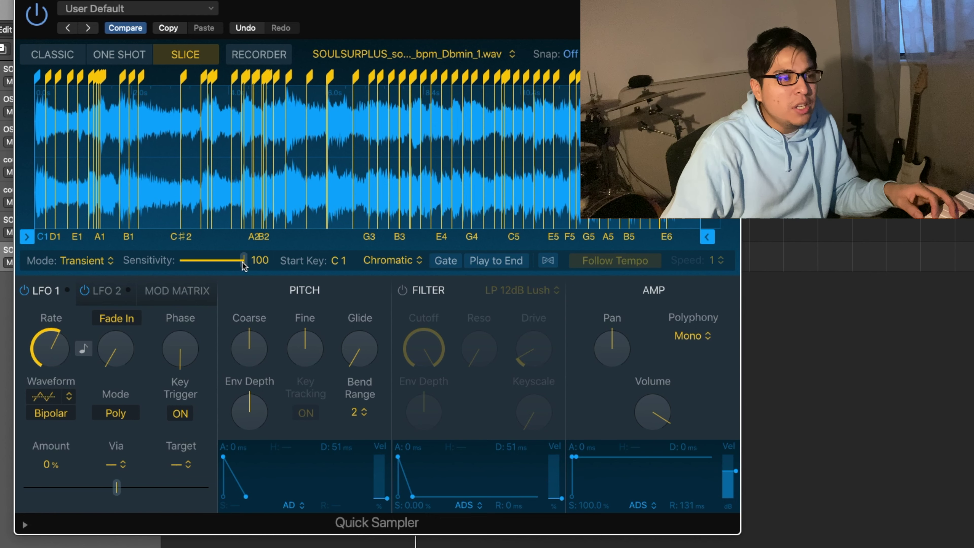
mouse_move(242, 265)
mouse_down()
mouse_move(205, 268)
mouse_move(249, 266)
mouse_up()
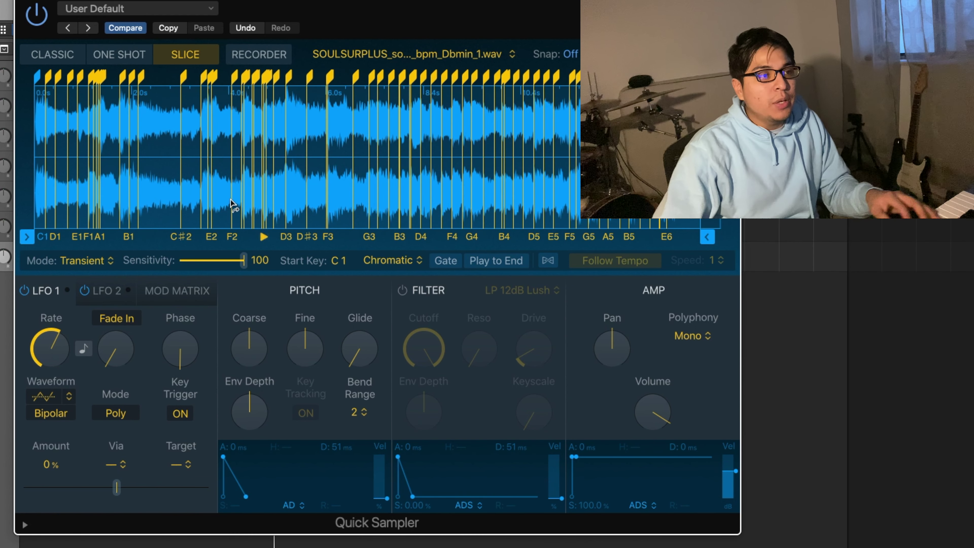
click(200, 165)
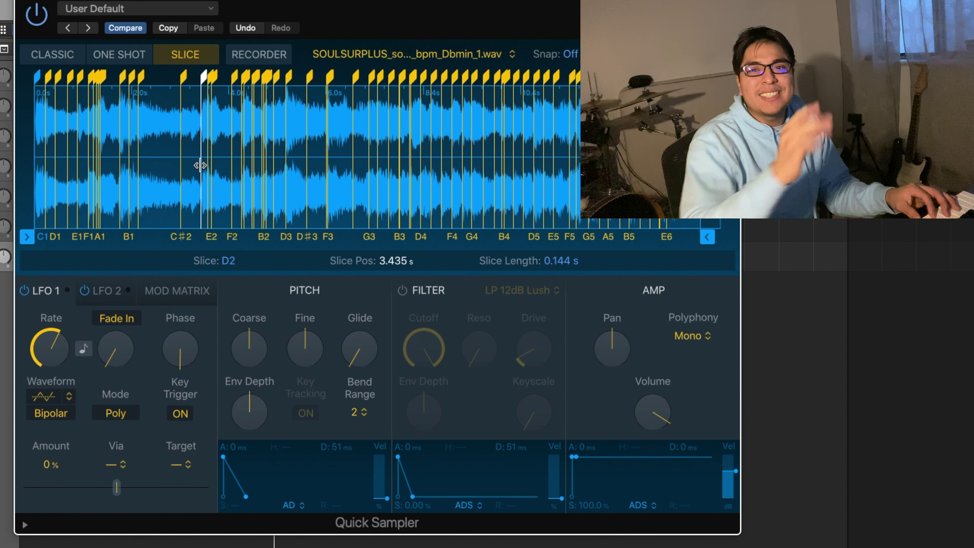
drag(243, 265, 195, 269)
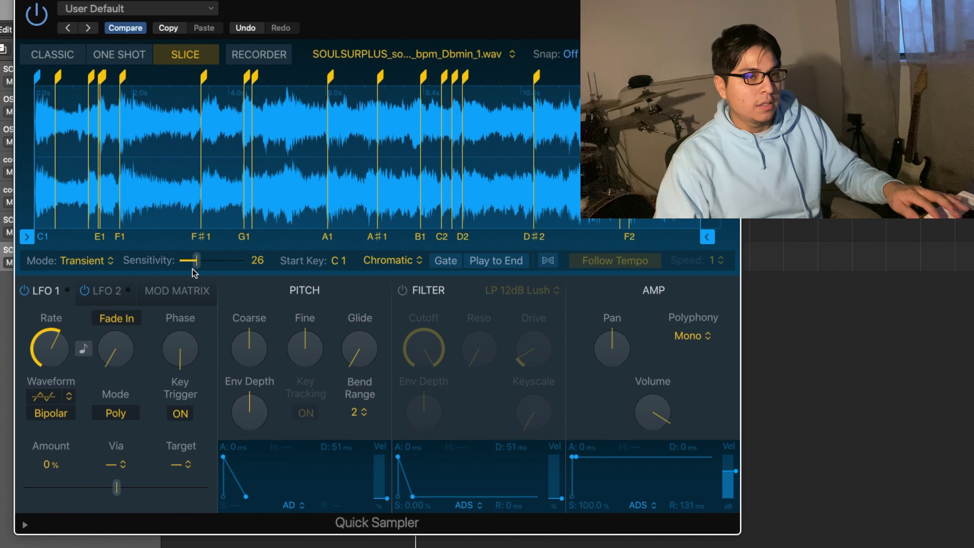
key(super+w)
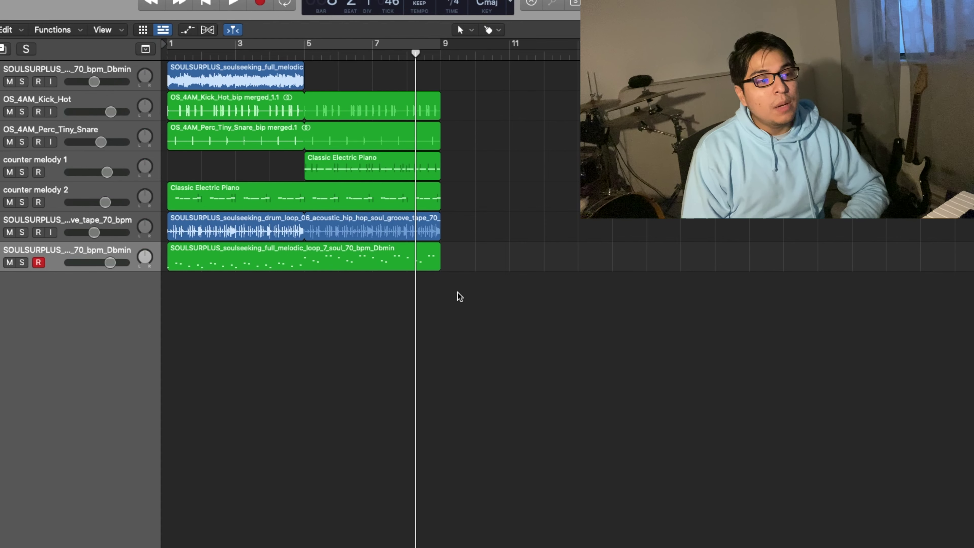
Step: Solo the chopped loop's sampler track and play it, restarting from the beginning of the arrangement
key(s)
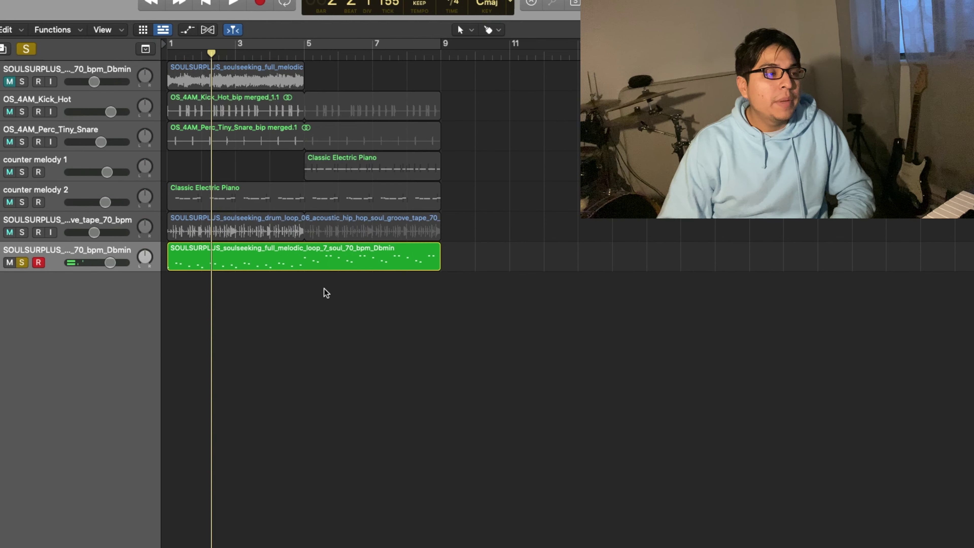
key(space)
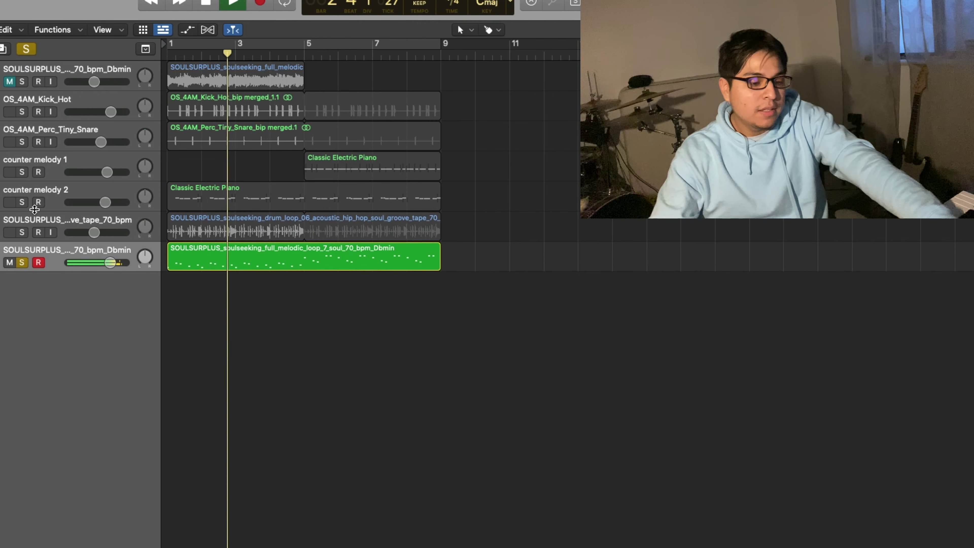
key(Return)
key(space)
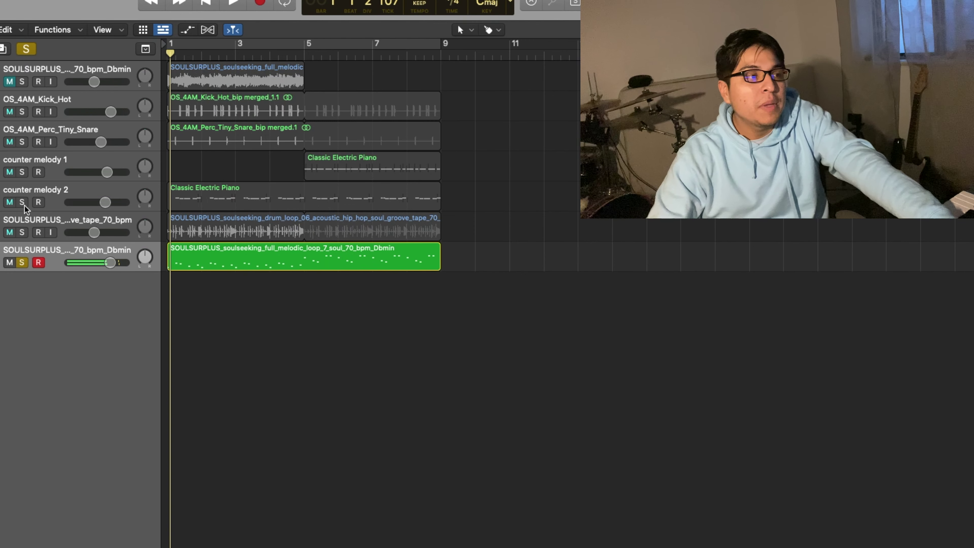
Step: Solo the counter melodies in turn, listen to them with and without the chopped sampler track, and clear all solos
click(22, 202)
key(space)
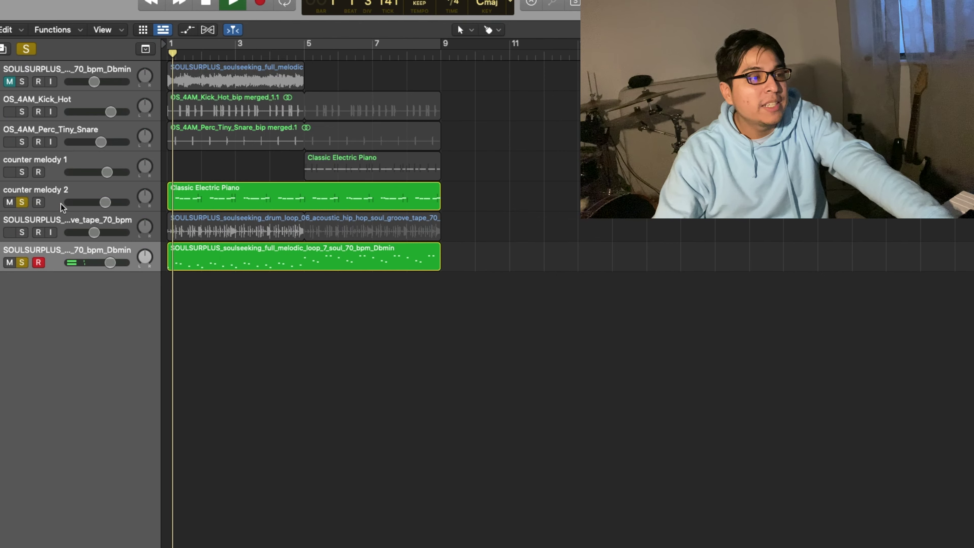
click(22, 263)
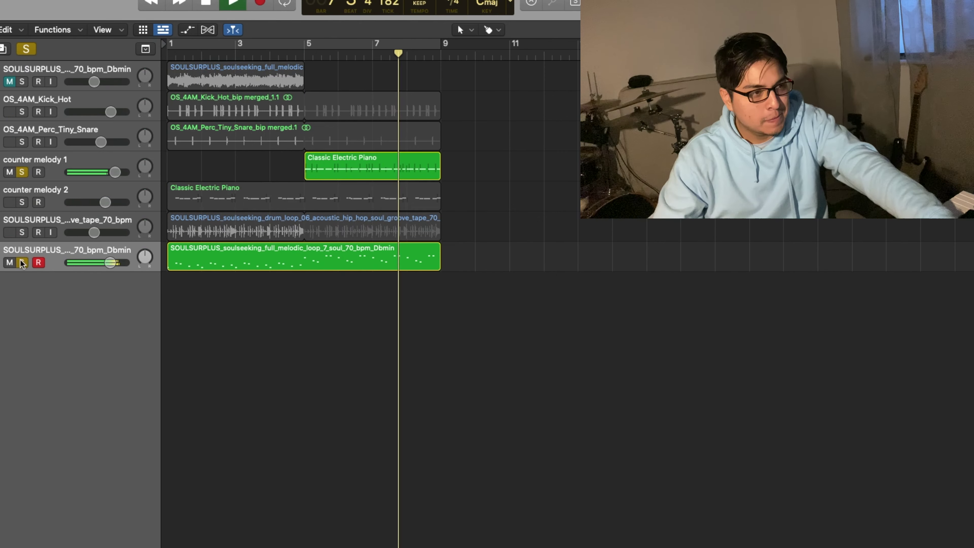
click(22, 263)
click(22, 262)
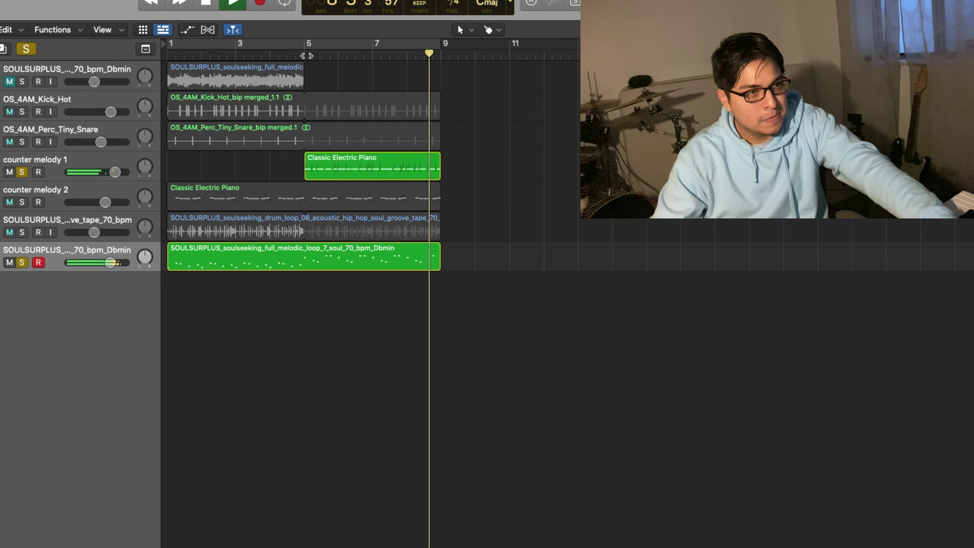
key(space)
key(ctrl+alt+super+s)
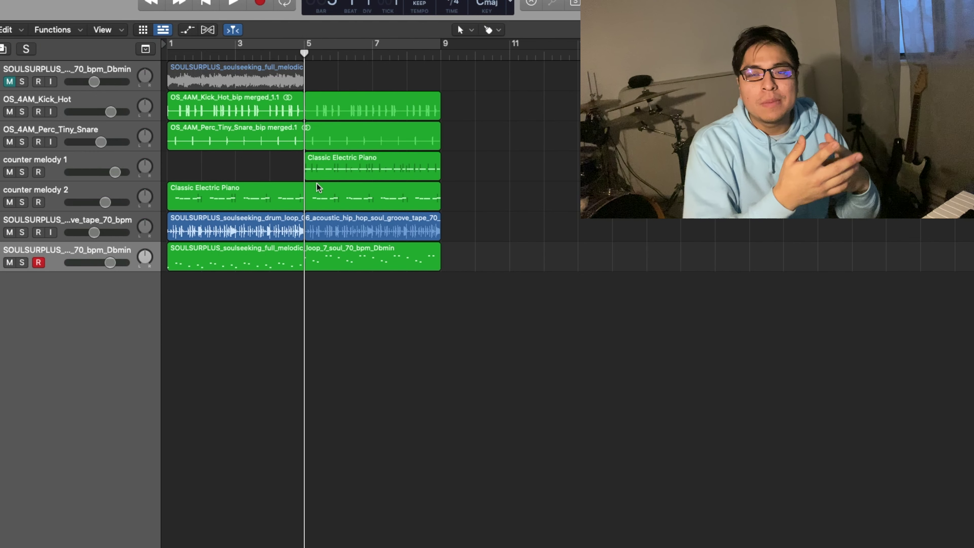